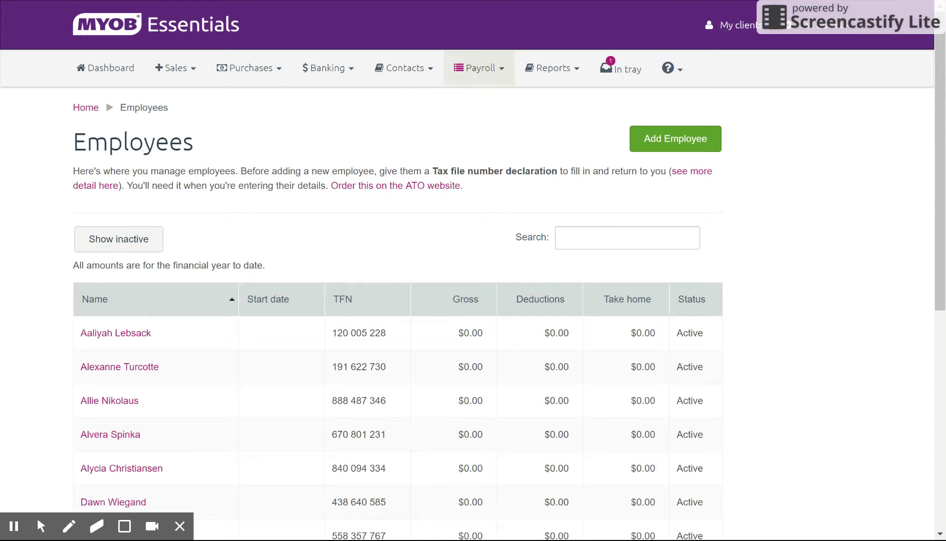
- Start a new employee record from the payroll area with Add Employee
scroll(796, 408, down, 1)
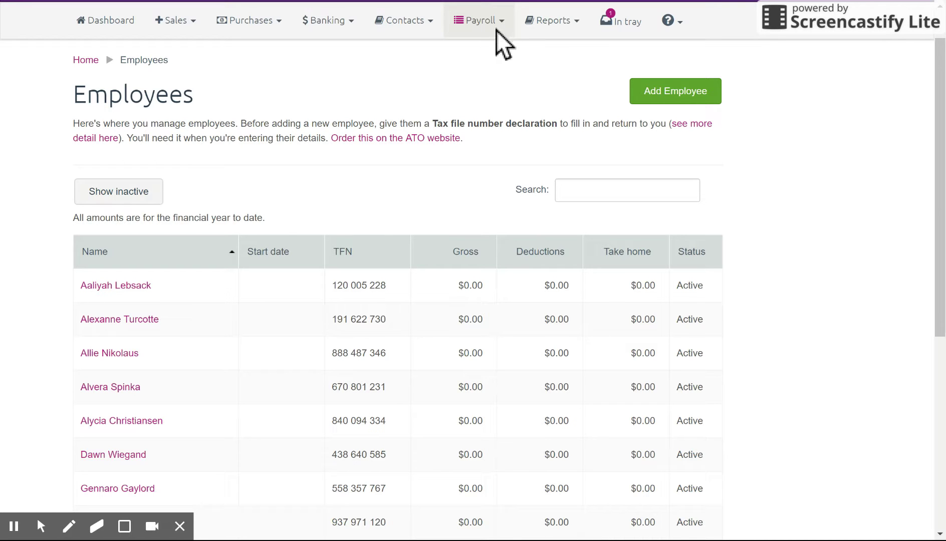
click(502, 16)
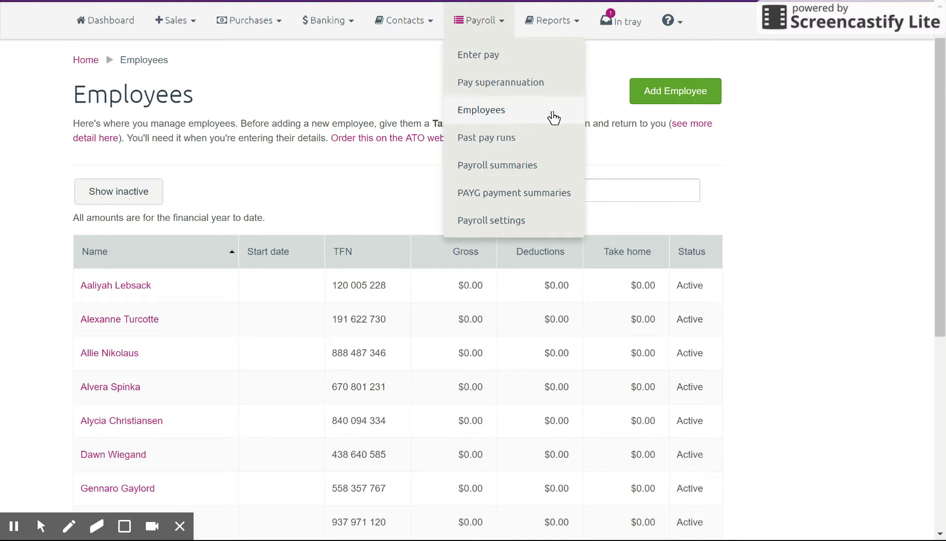
click(806, 188)
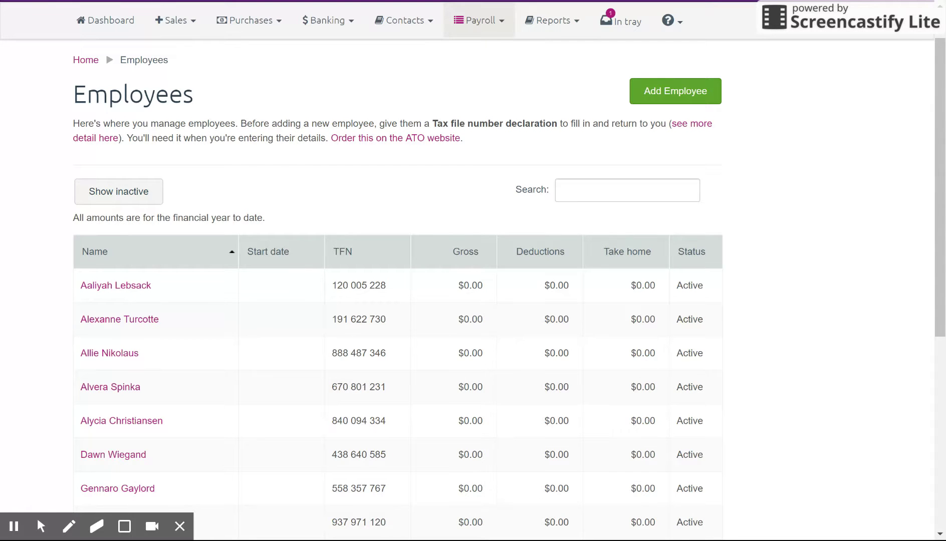
drag(938, 165, 939, 196)
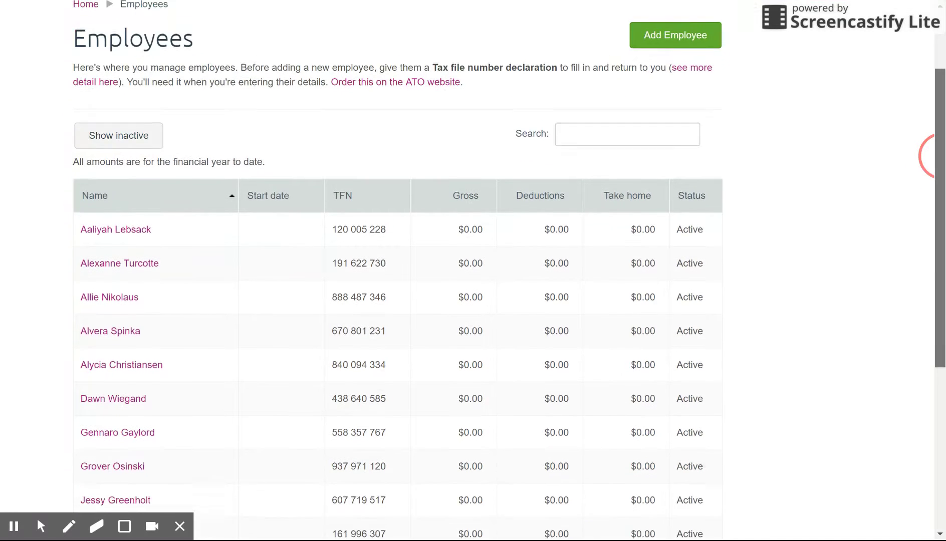
scroll(938, 156, down, 4)
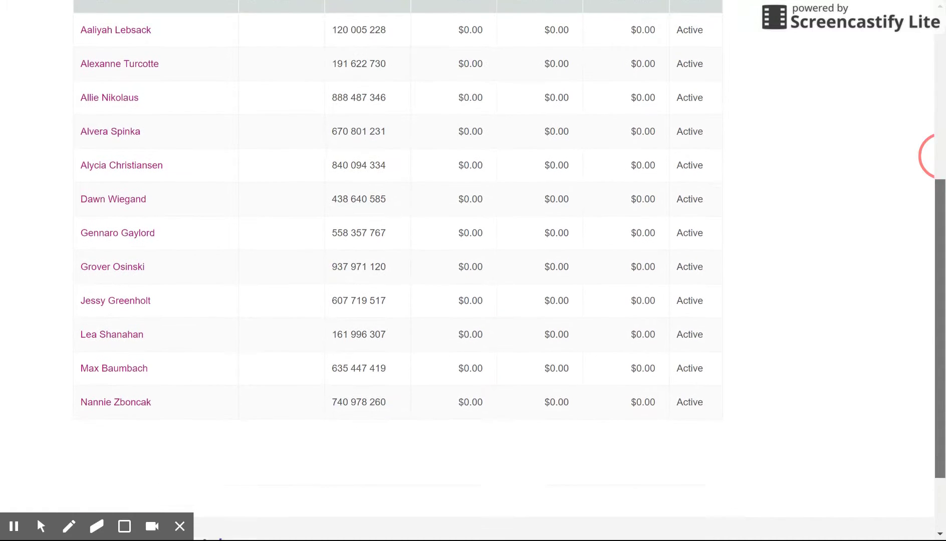
scroll(941, 157, up, 4)
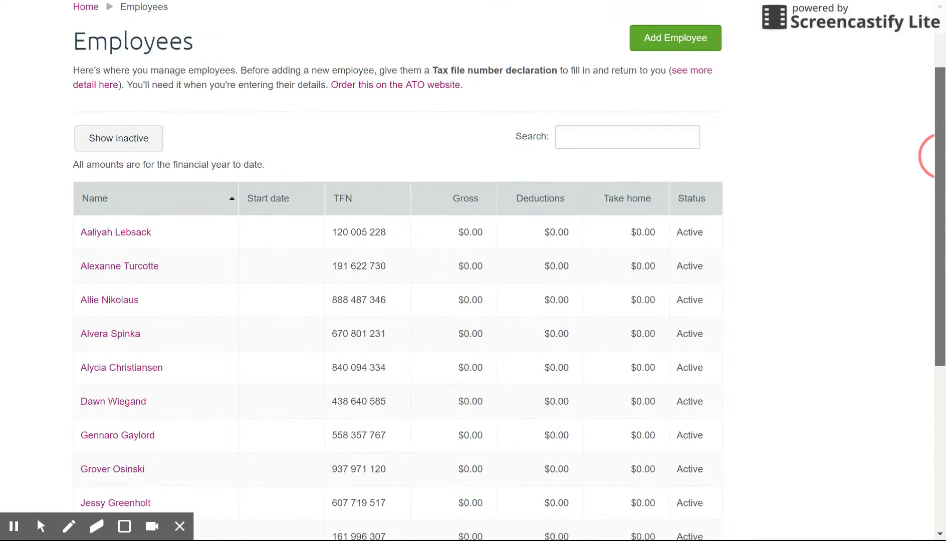
scroll(941, 157, up, 1)
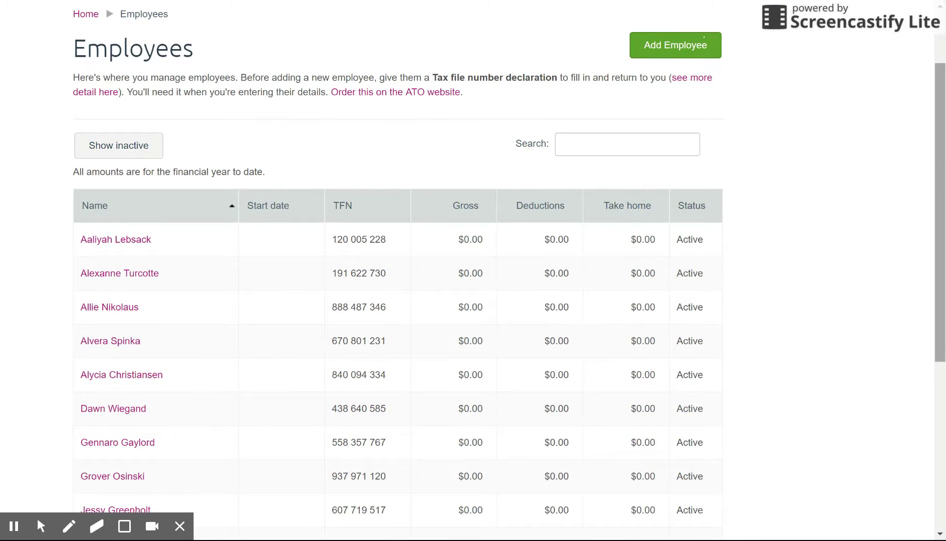
click(683, 50)
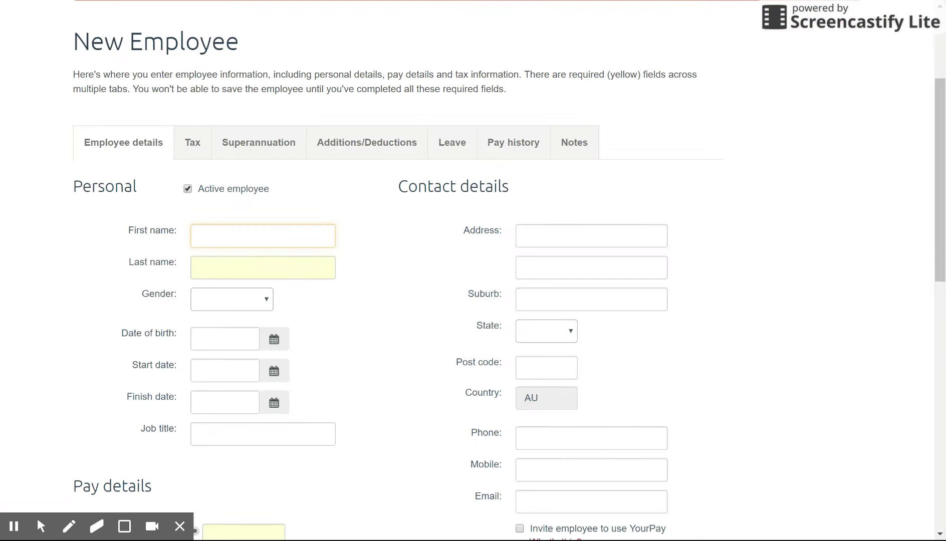
drag(940, 185, 940, 210)
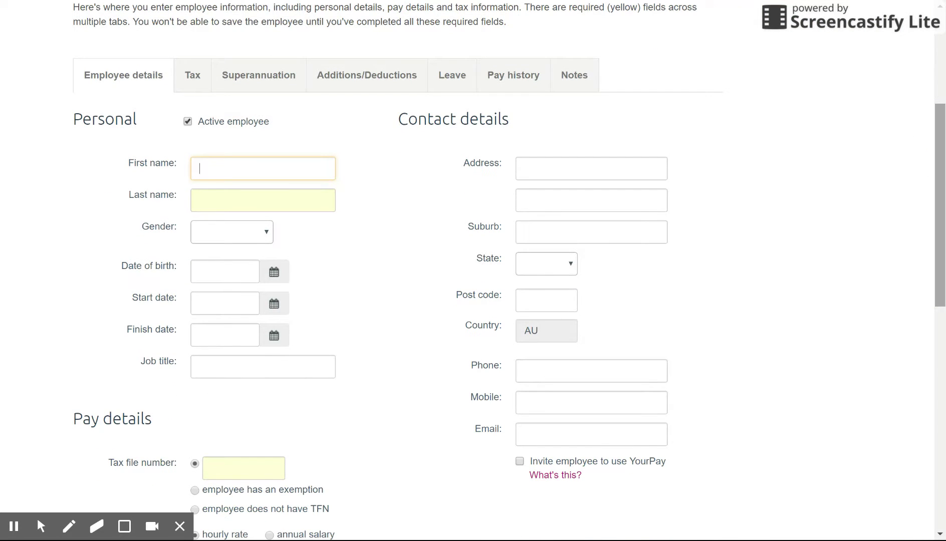
- Enter first name Test, last name Employee and gender Male
text(Test)
key(Tab)
text(Ca)
key(BackSpace)
key(BackSpace)
text(Employee)
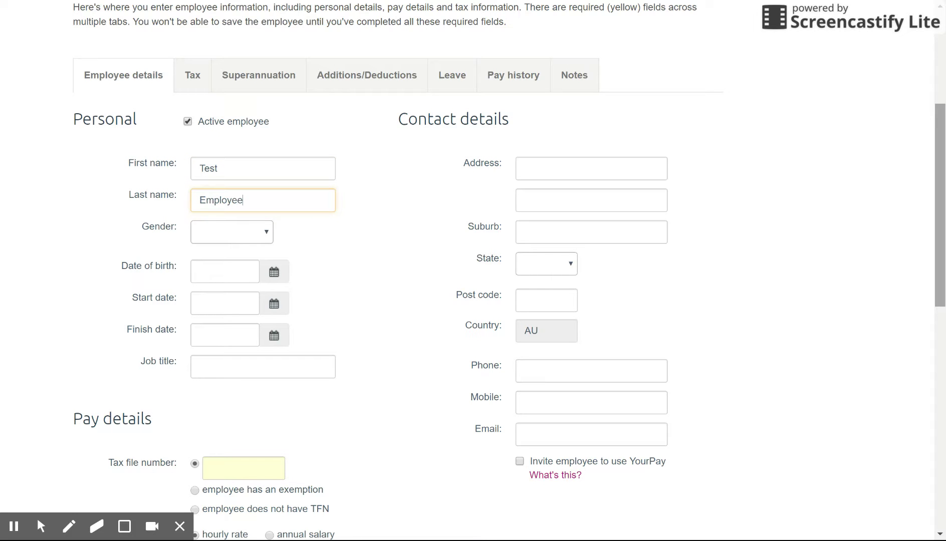
key(Tab)
key(m)
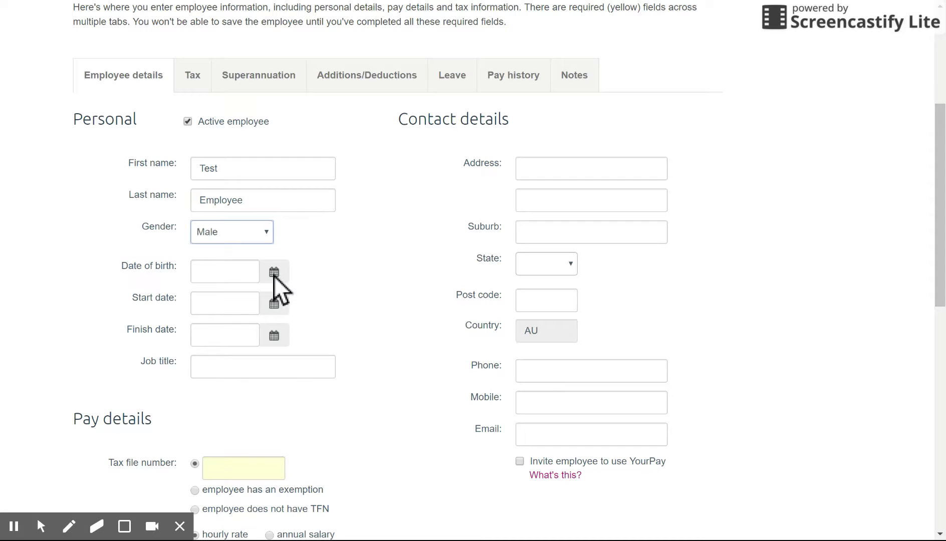
- Set date of birth 01/01/1990 and start date 01/09/2016
click(274, 272)
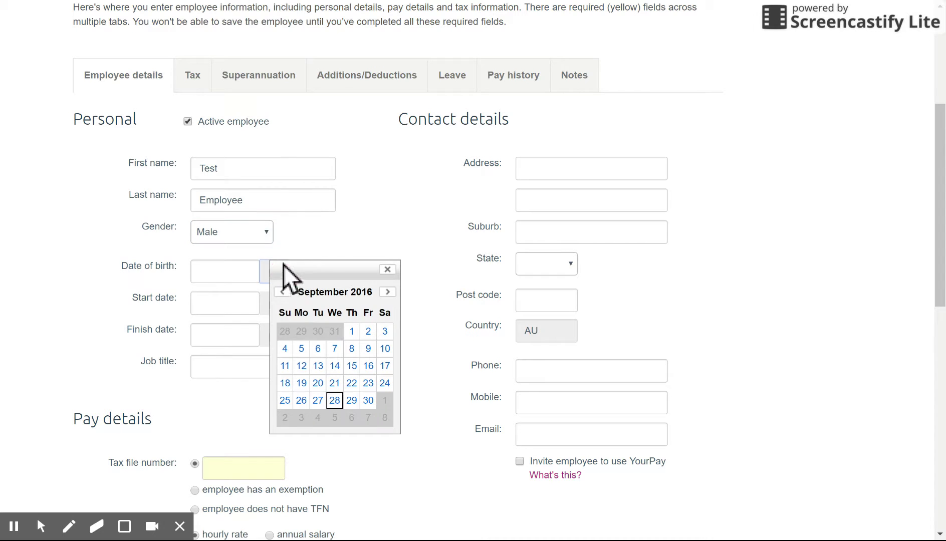
click(242, 278)
text(01)
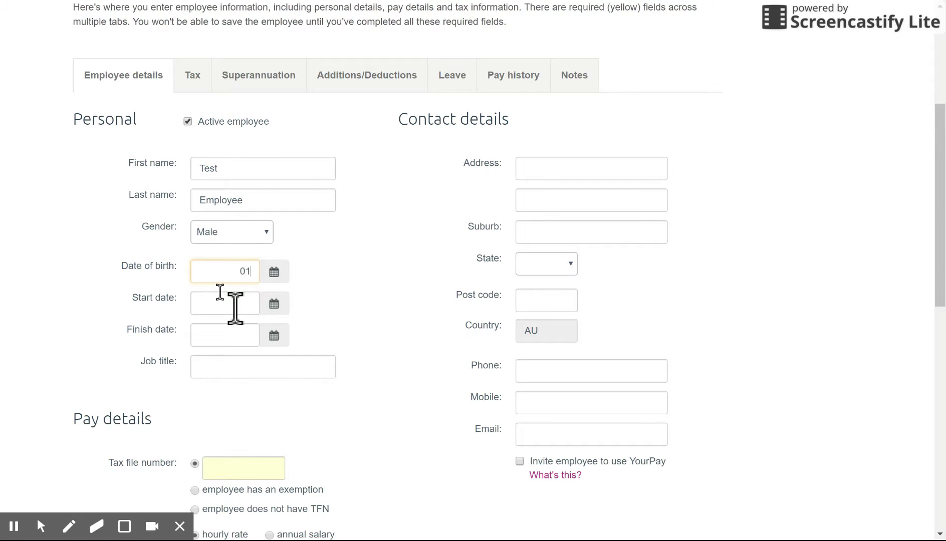
text(/01/1990)
key(Tab)
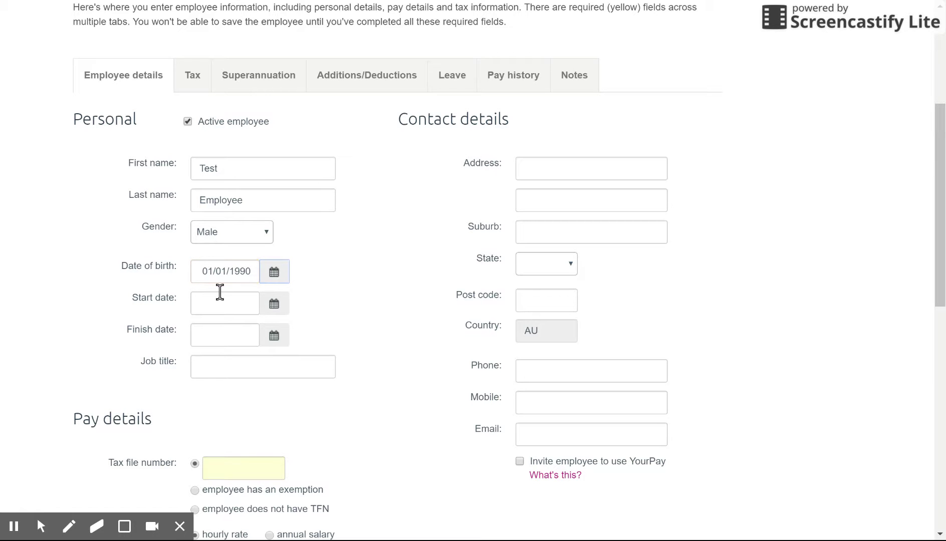
key(Tab)
click(272, 309)
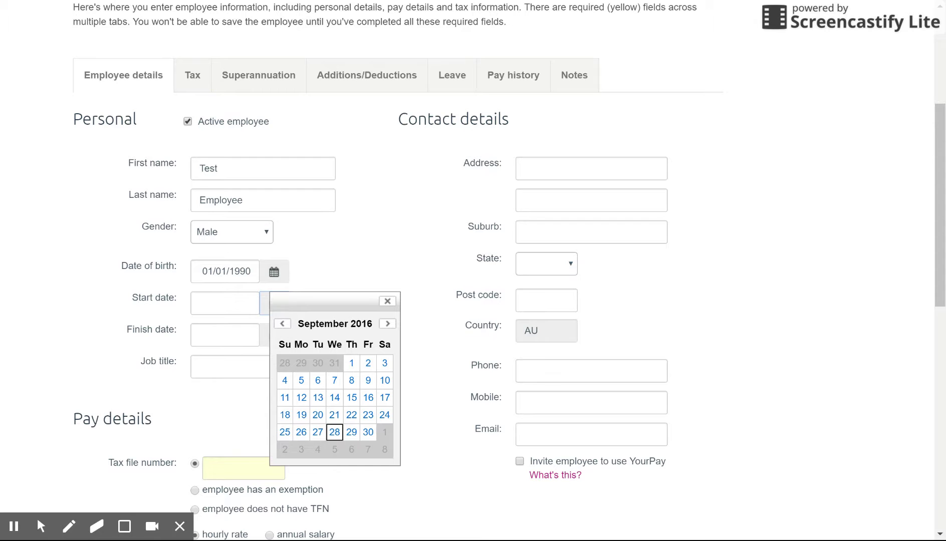
click(352, 364)
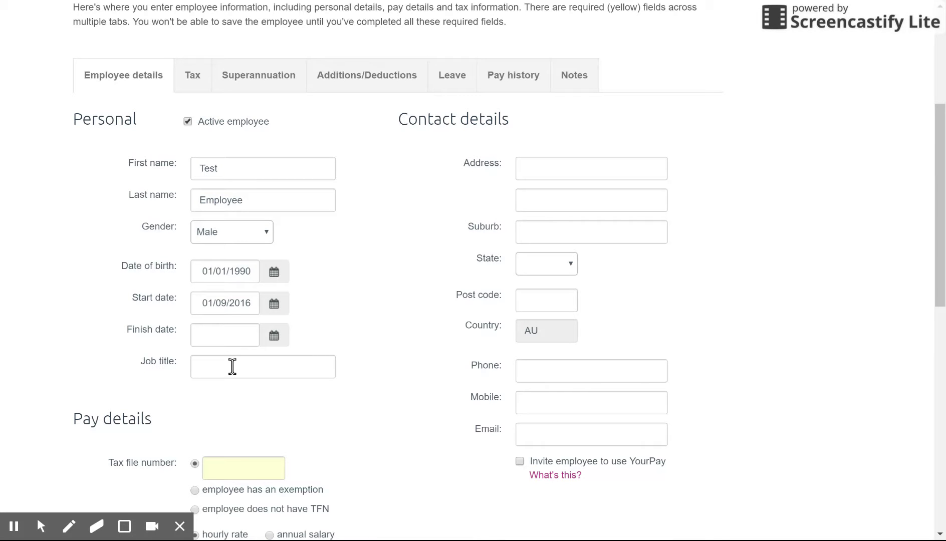
scroll(381, 444, down, 1)
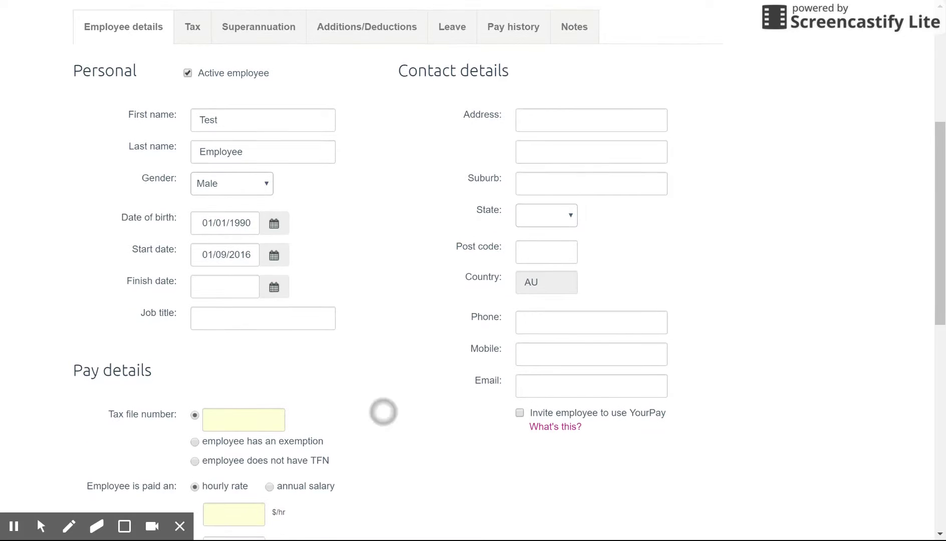
- Fill in the employee's e-mail address in the Contact details Email field
scroll(396, 412, down, 1)
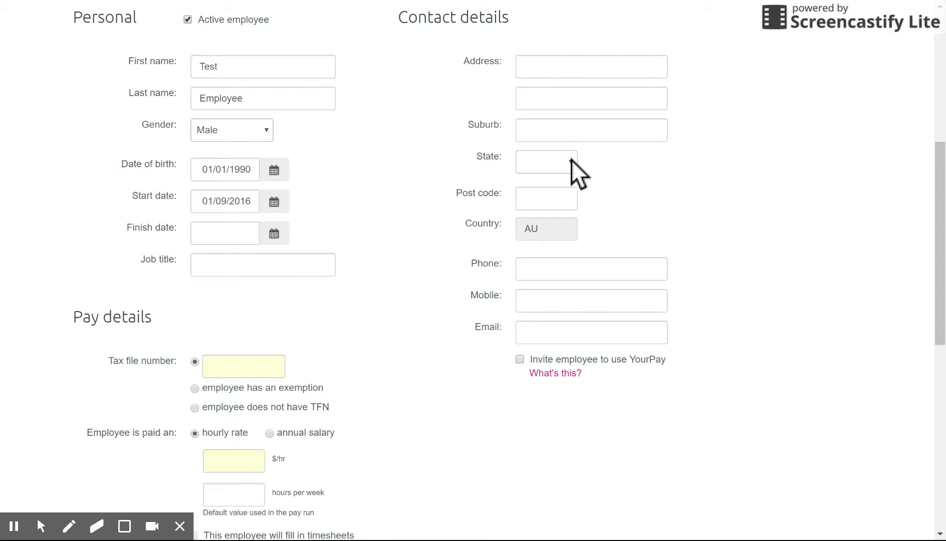
click(572, 328)
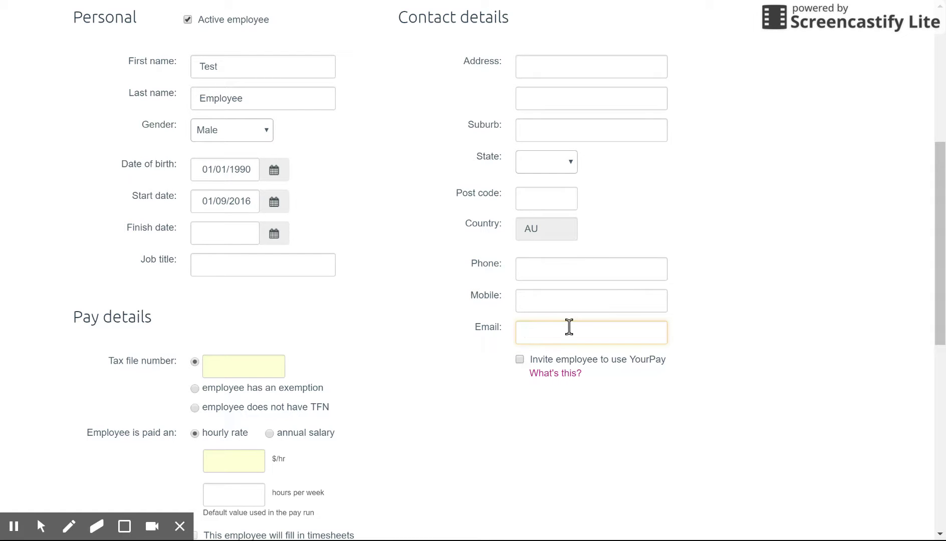
text(test@gmail.com)
- Set the pay rate to 25.00 $/hr for 38 hours per week
scroll(691, 327, down, 3)
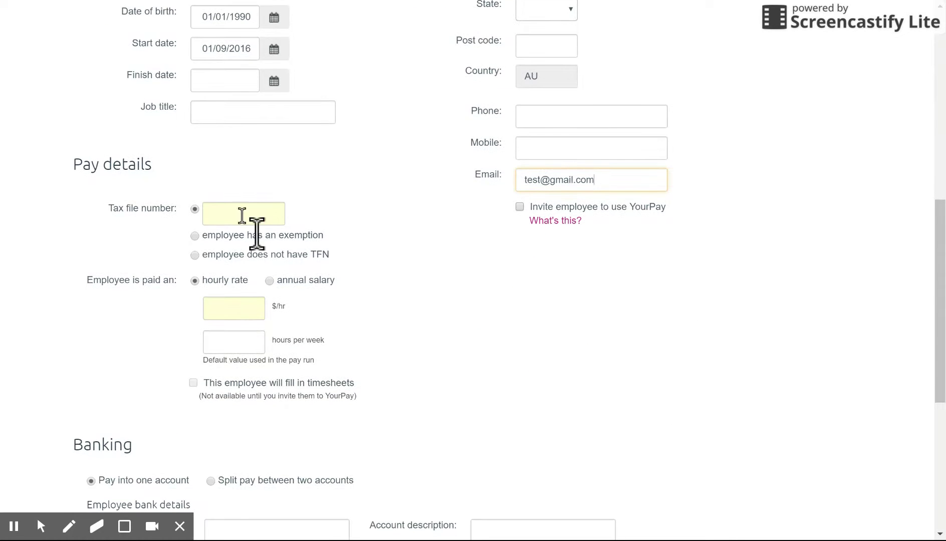
click(241, 216)
scroll(528, 435, down, 1)
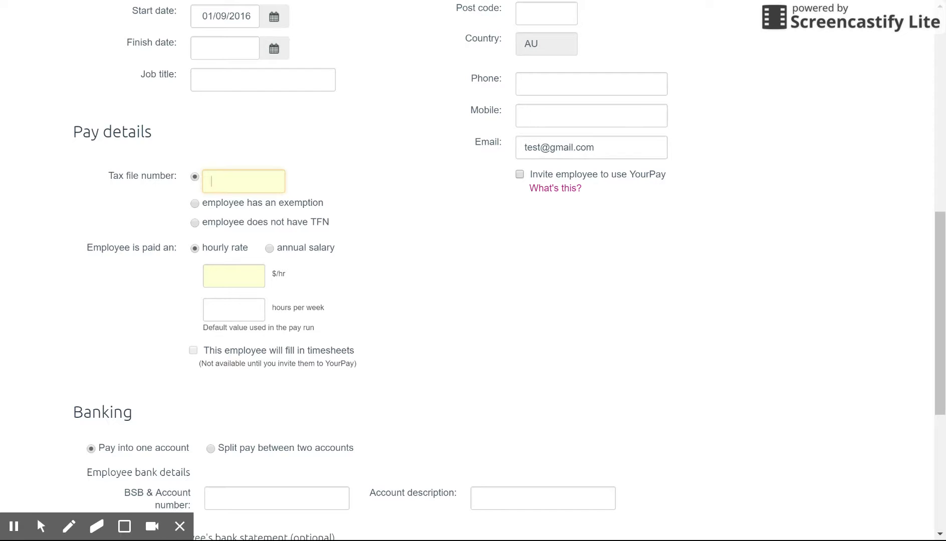
click(240, 277)
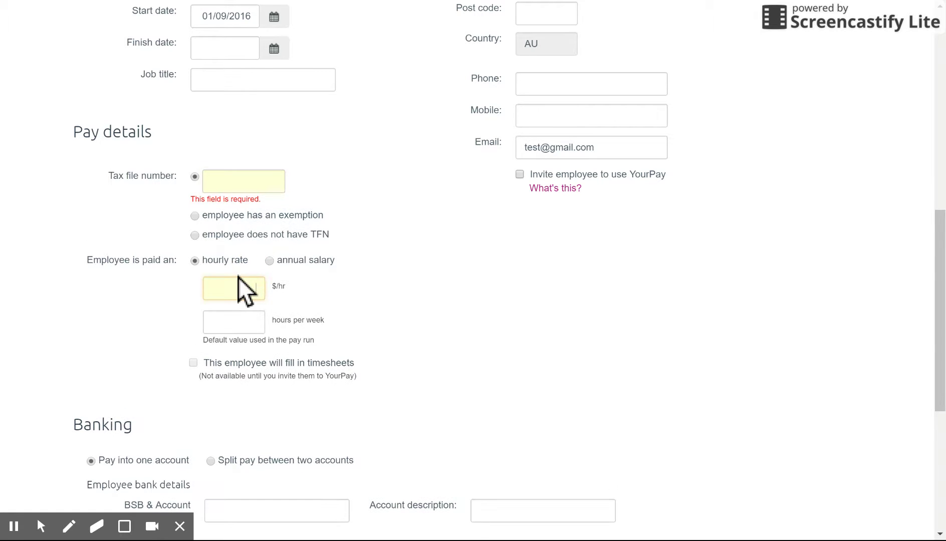
scroll(238, 278, down, 1)
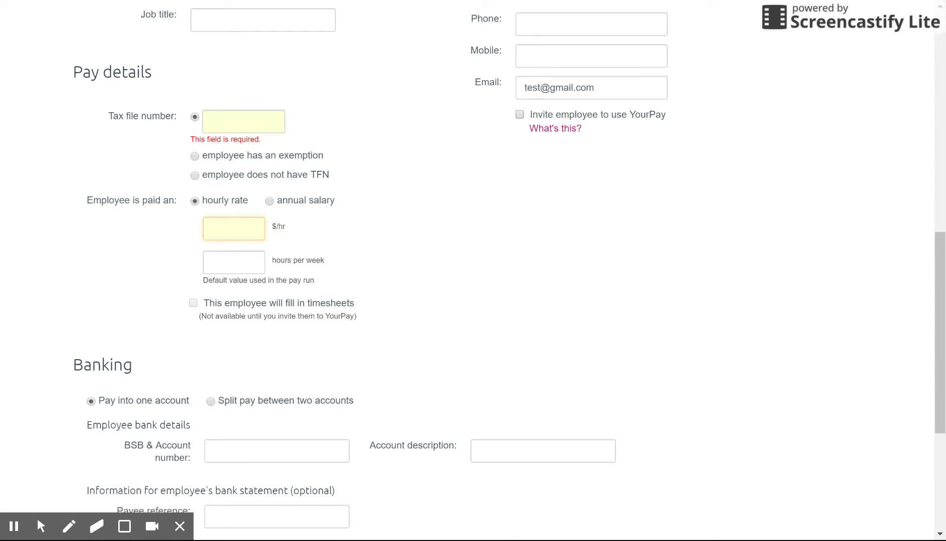
text(5)
key(Tab)
text(38)
- Enter the tax file number, trimming it to a valid nine digits
click(243, 122)
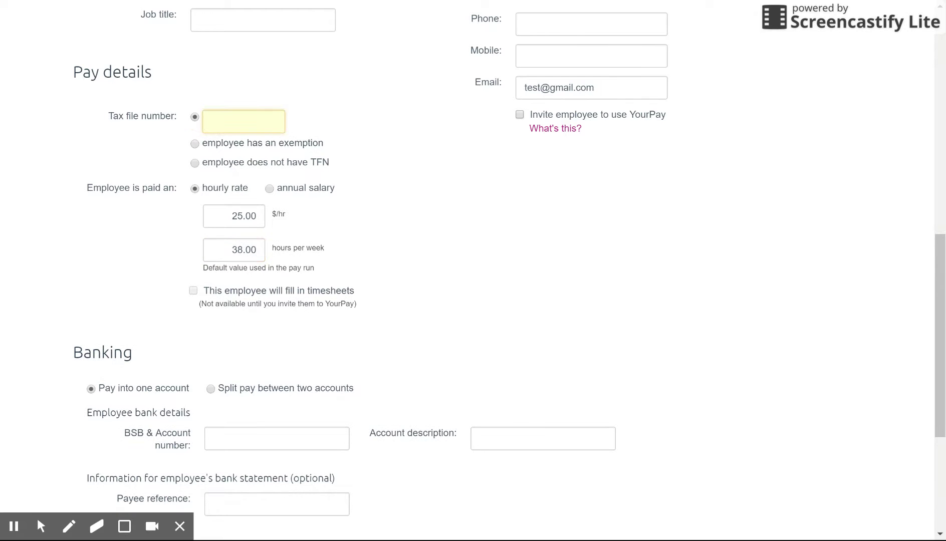
text(99999999999)
key(Tab)
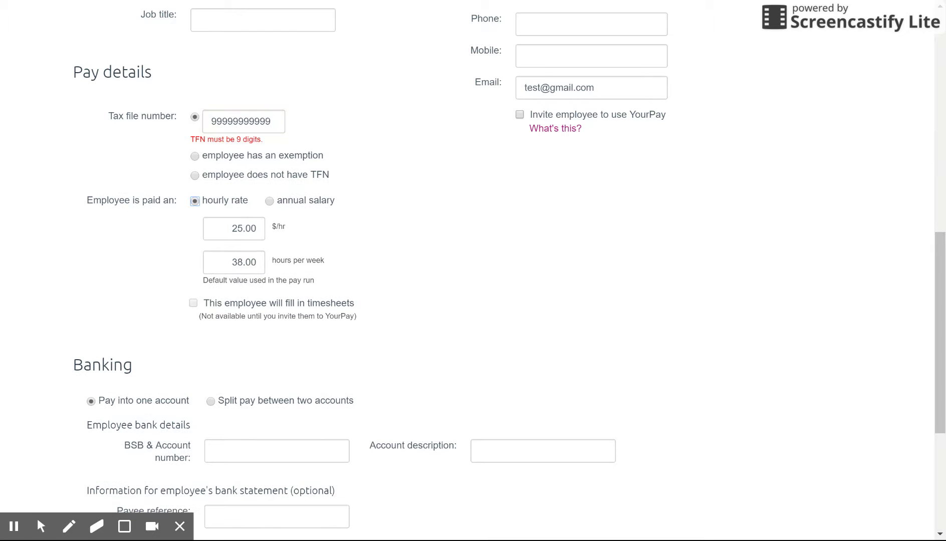
click(275, 124)
key(BackSpace)
key(BackSpace)
key(Tab)
scroll(439, 303, down, 3)
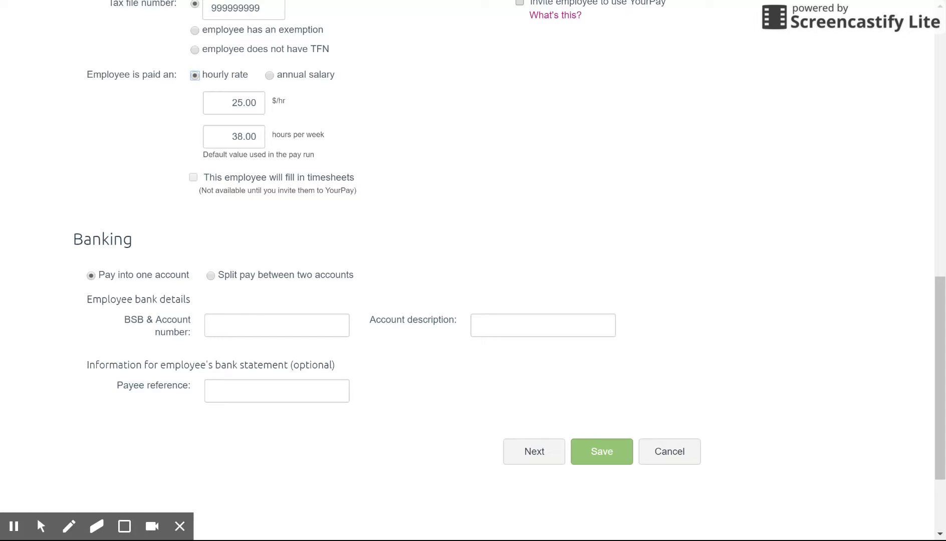
scroll(130, 192, down, 1)
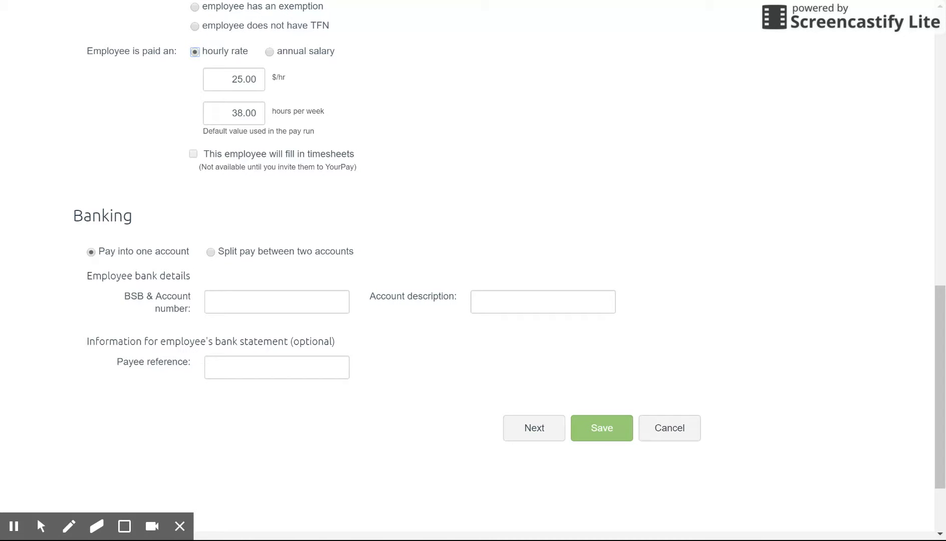
click(211, 252)
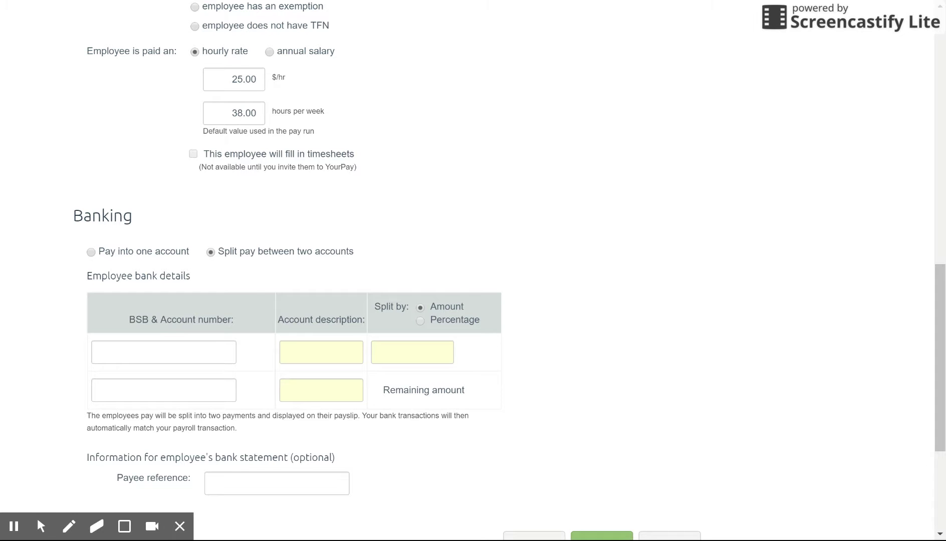
click(90, 252)
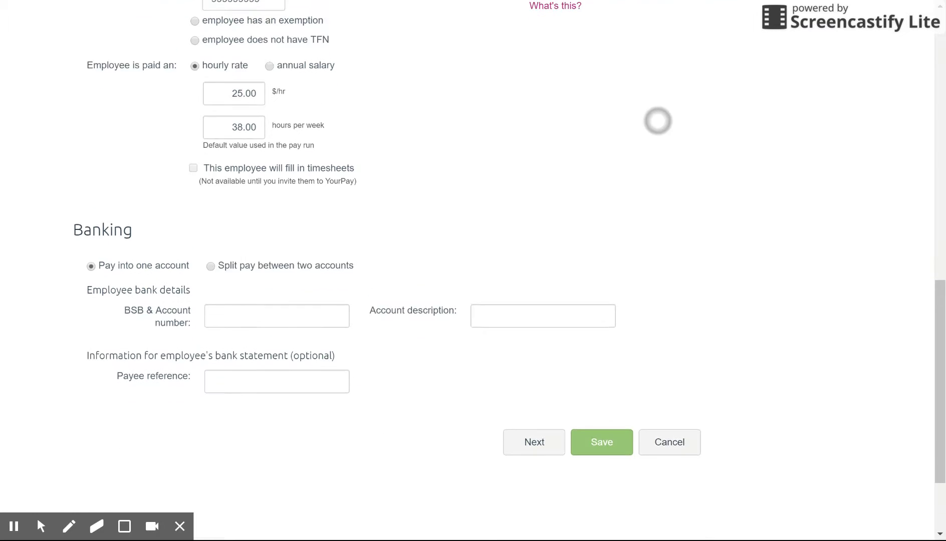
- Tick Q.7 Australian resident and Q.8 tax-free threshold, confirm the declaration, and proceed
click(534, 450)
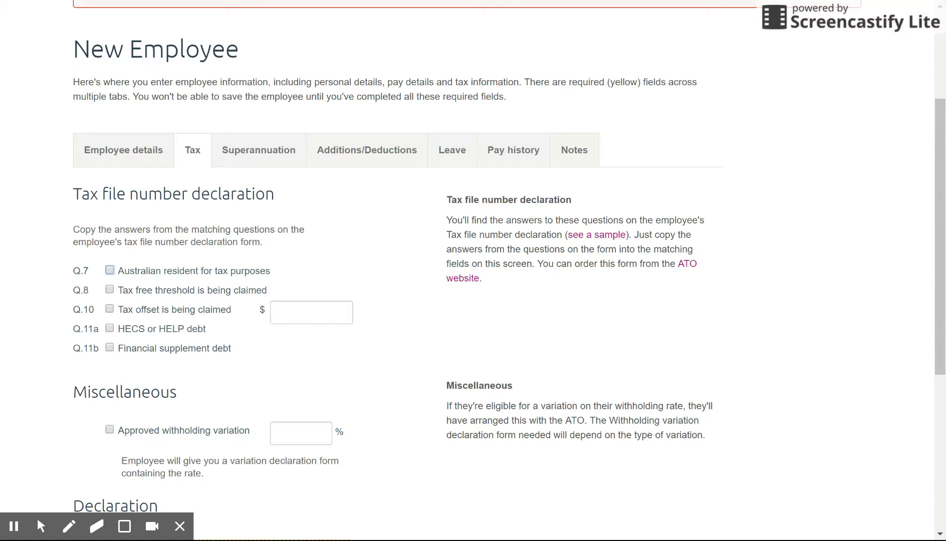
scroll(555, 380, down, 3)
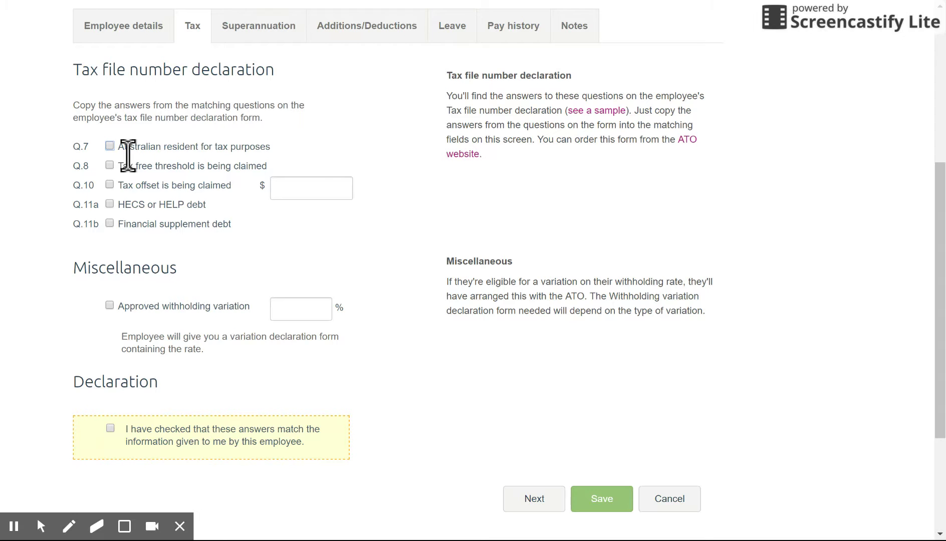
click(112, 147)
click(109, 165)
scroll(541, 220, down, 4)
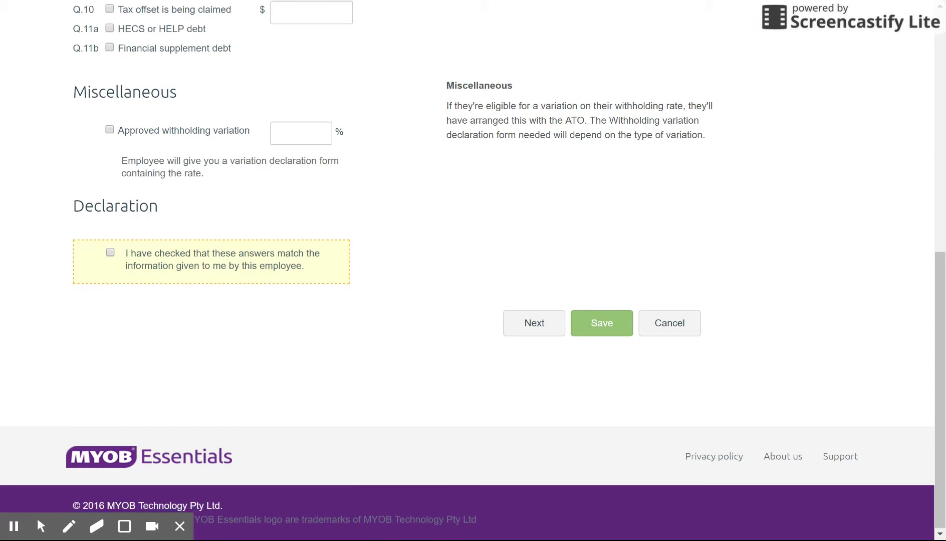
click(114, 252)
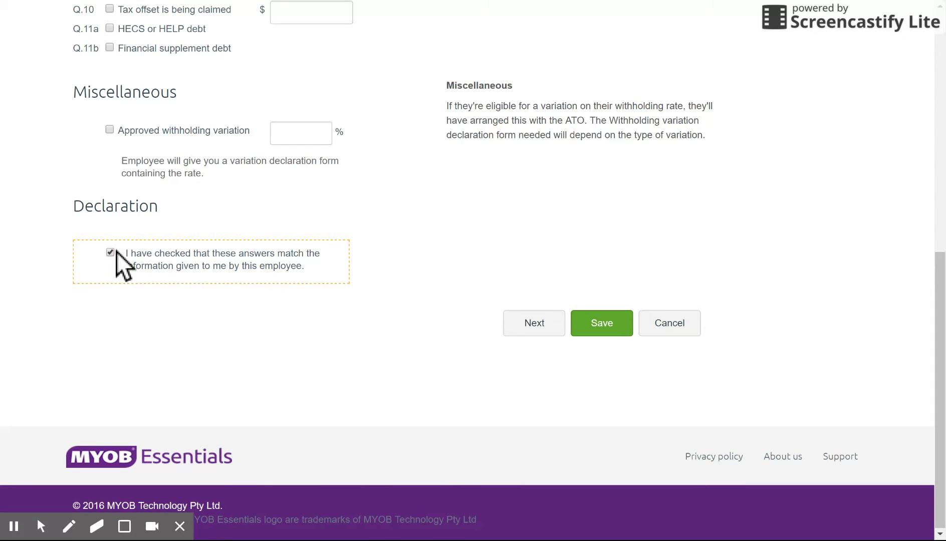
scroll(116, 251, up, 3)
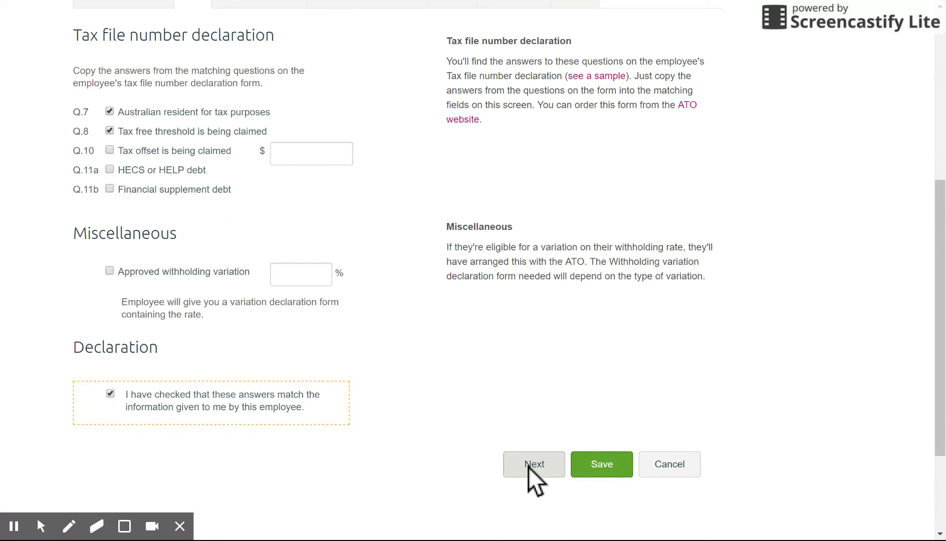
click(529, 468)
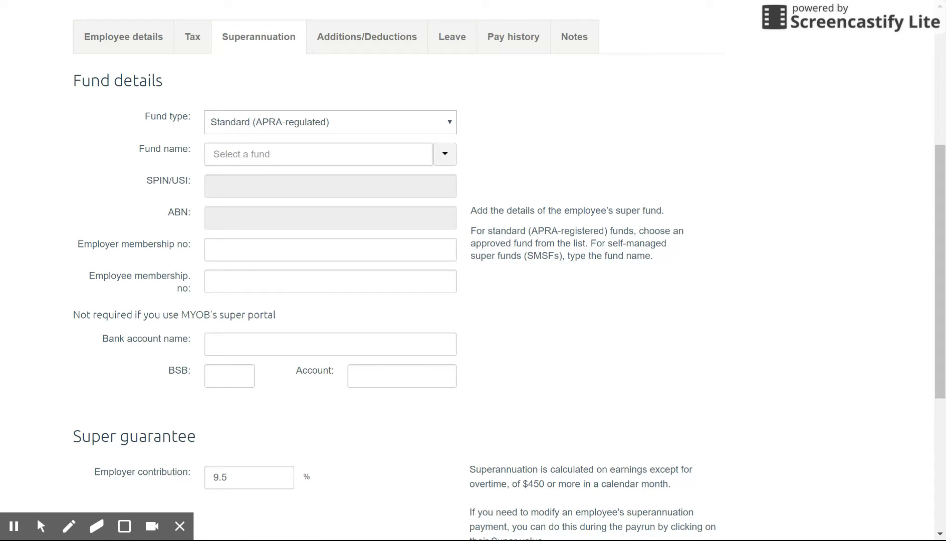
scroll(634, 302, down, 3)
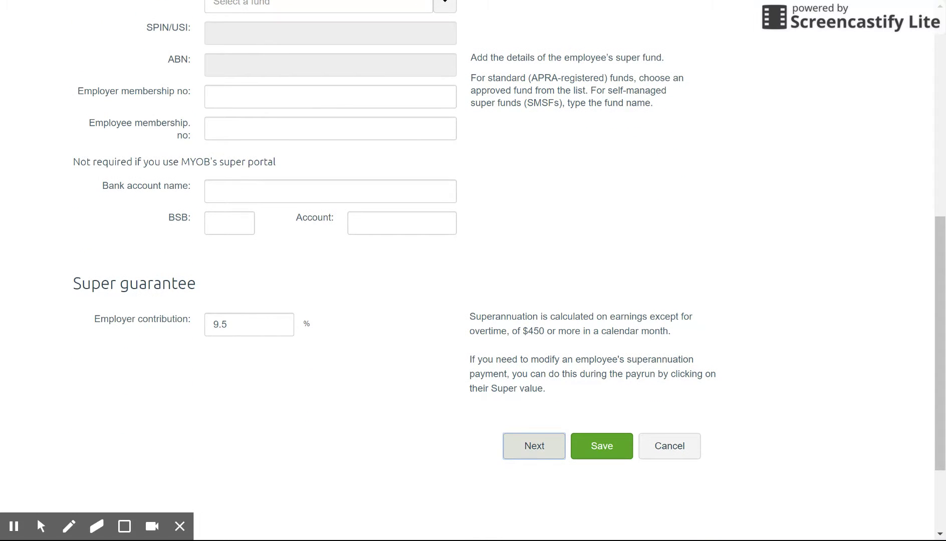
scroll(606, 142, up, 3)
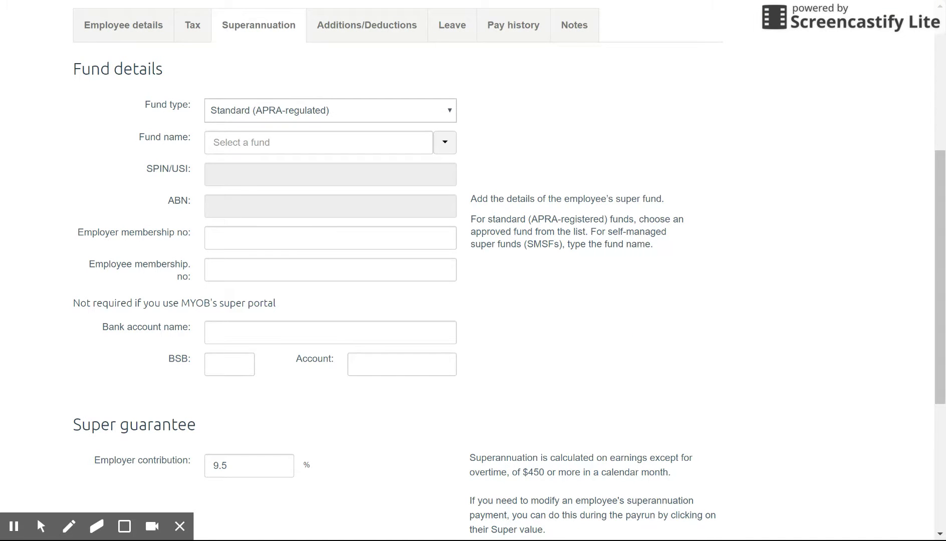
scroll(615, 412, down, 3)
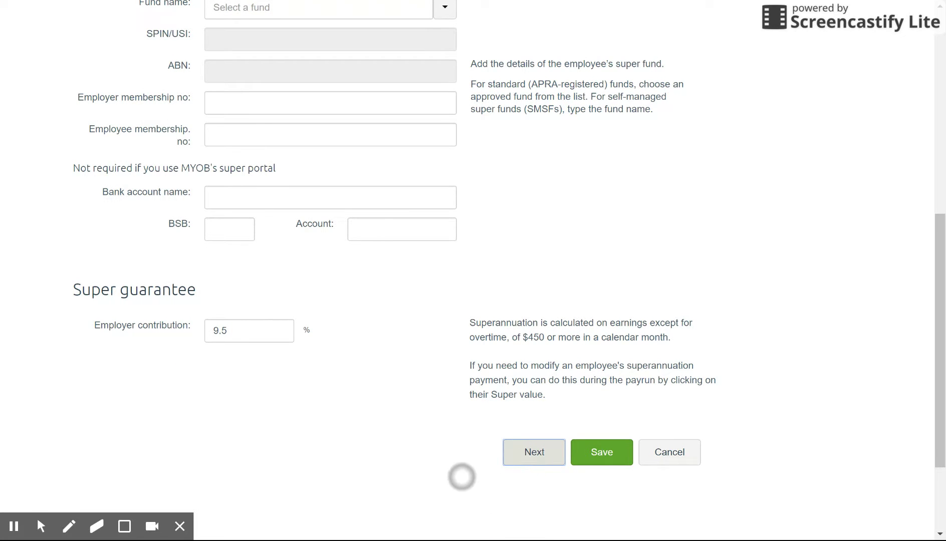
- Review the superannuation details unchanged and advance to Additions/Deductions
scroll(460, 473, down, 1)
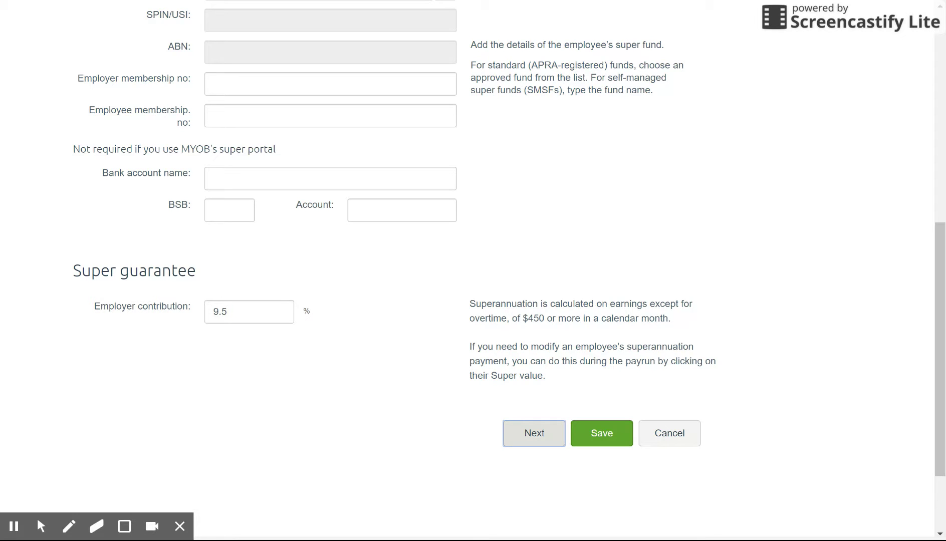
scroll(190, 271, down, 1)
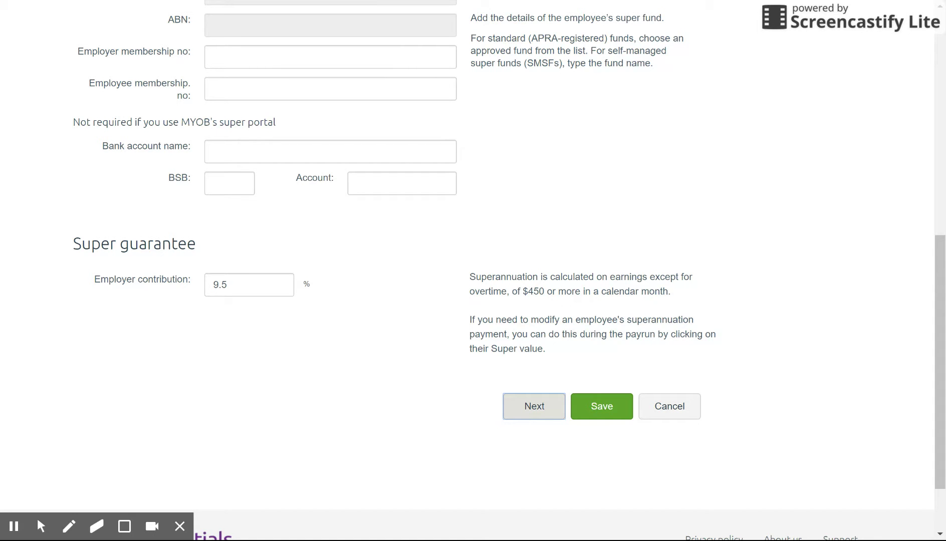
scroll(698, 237, up, 1)
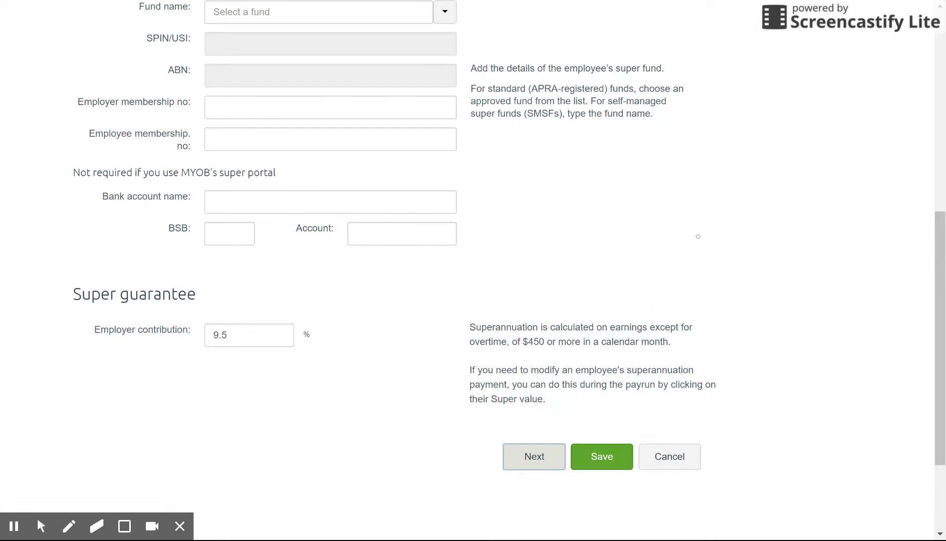
click(539, 457)
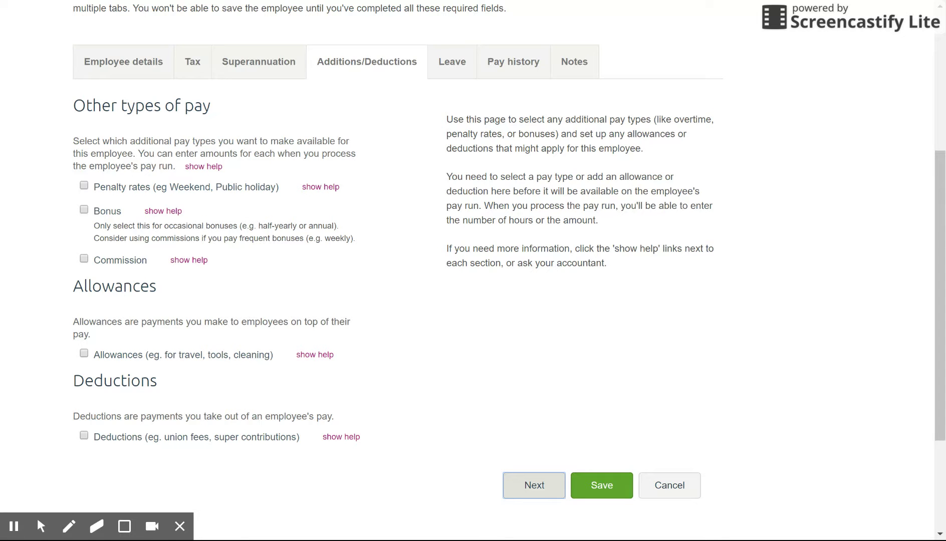
- Tick Penalty rates, Allowances and Deductions on the Additions/Deductions tab
click(84, 186)
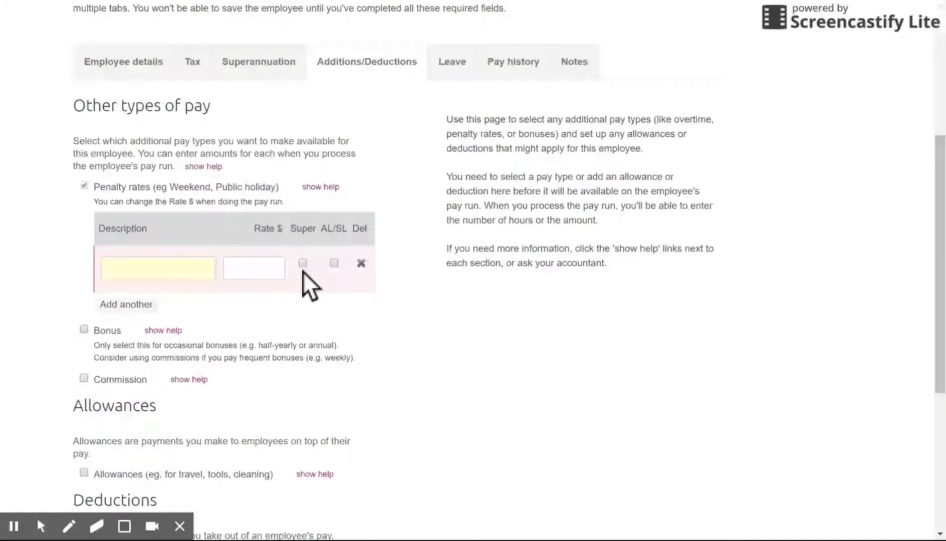
scroll(302, 271, down, 2)
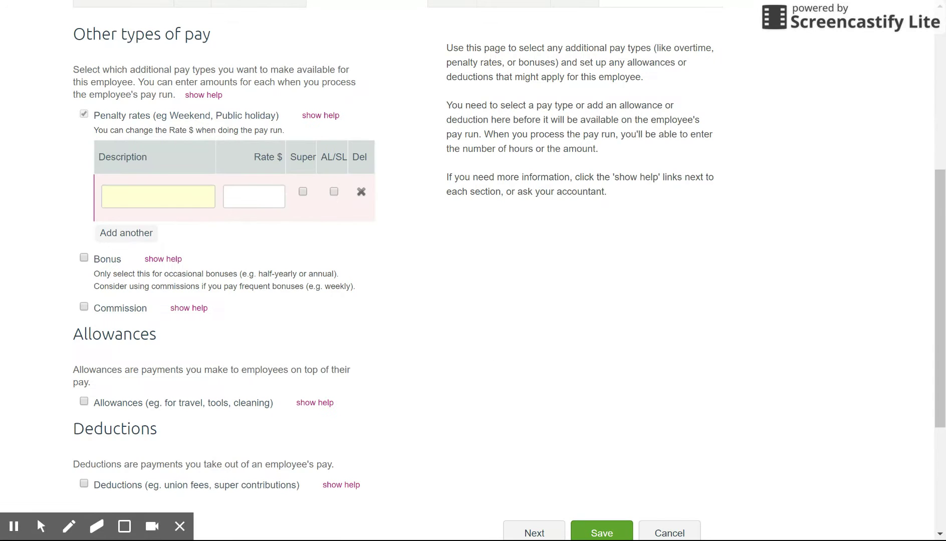
click(83, 402)
scroll(533, 376, down, 4)
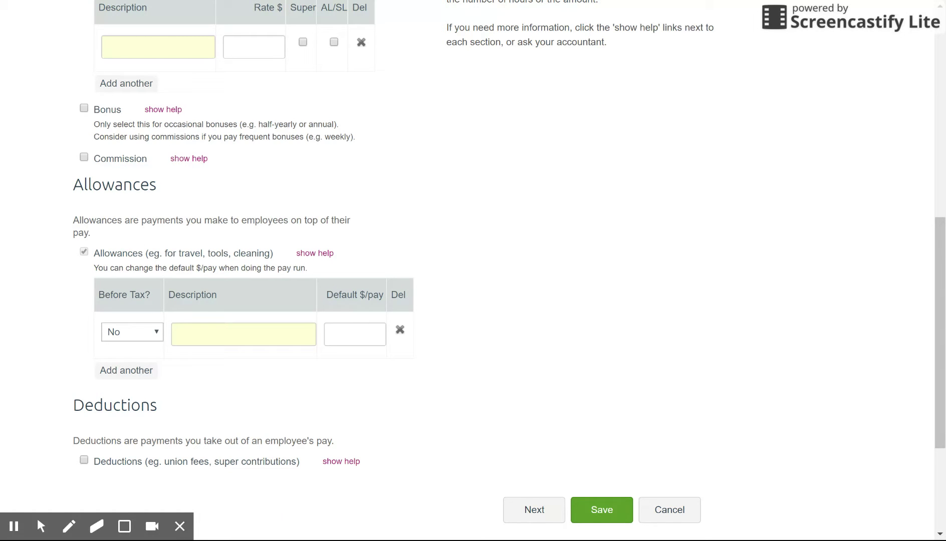
scroll(562, 320, up, 1)
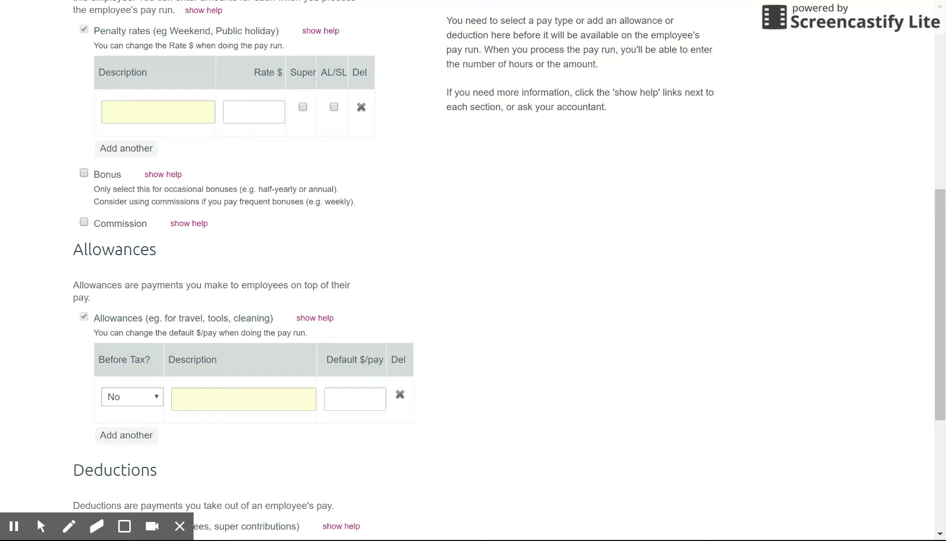
scroll(564, 291, down, 3)
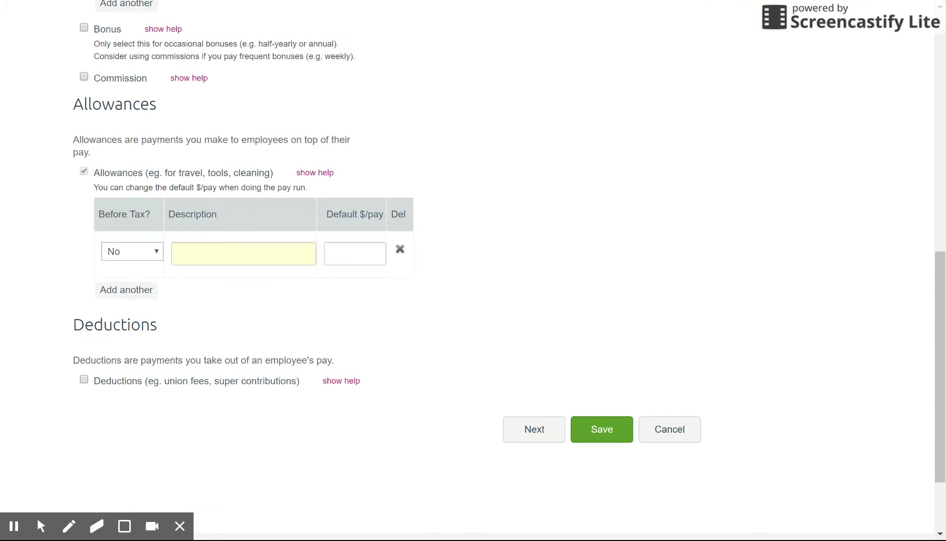
click(99, 386)
- Set the deduction type to Super salary sacrifice, deducted before tax
scroll(609, 276, down, 2)
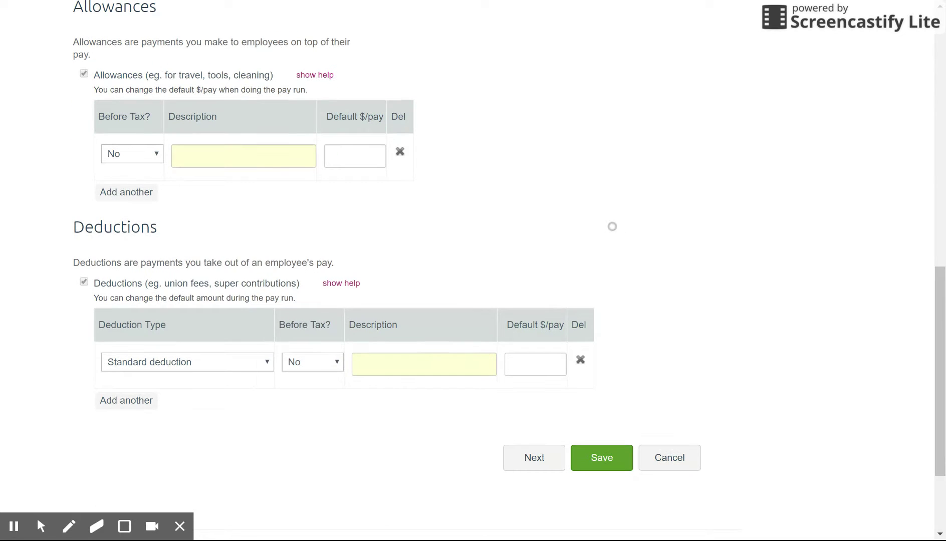
click(256, 362)
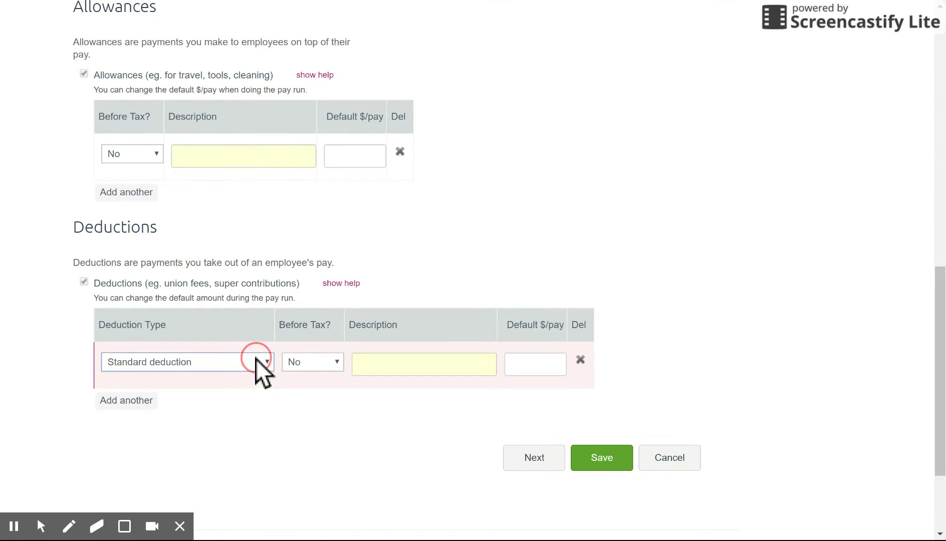
click(220, 411)
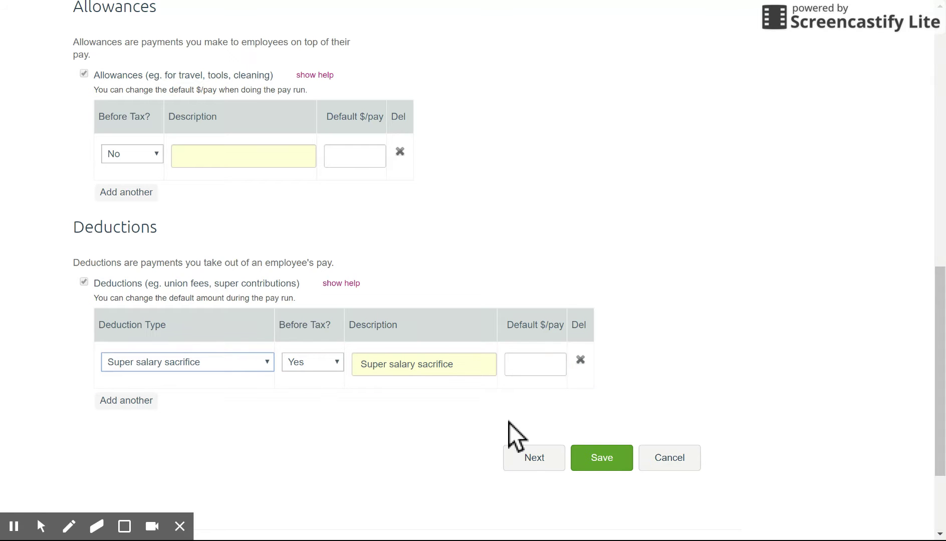
scroll(509, 423, up, 5)
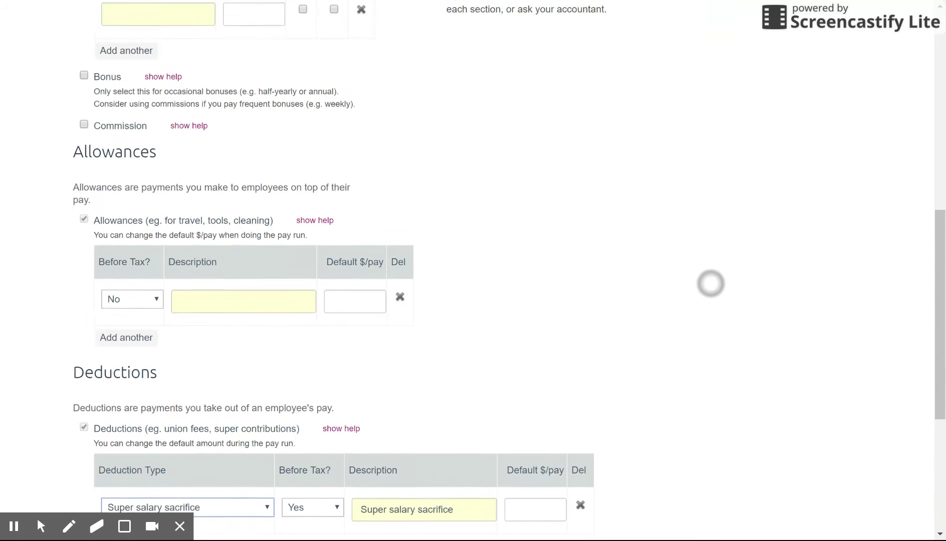
scroll(694, 439, up, 2)
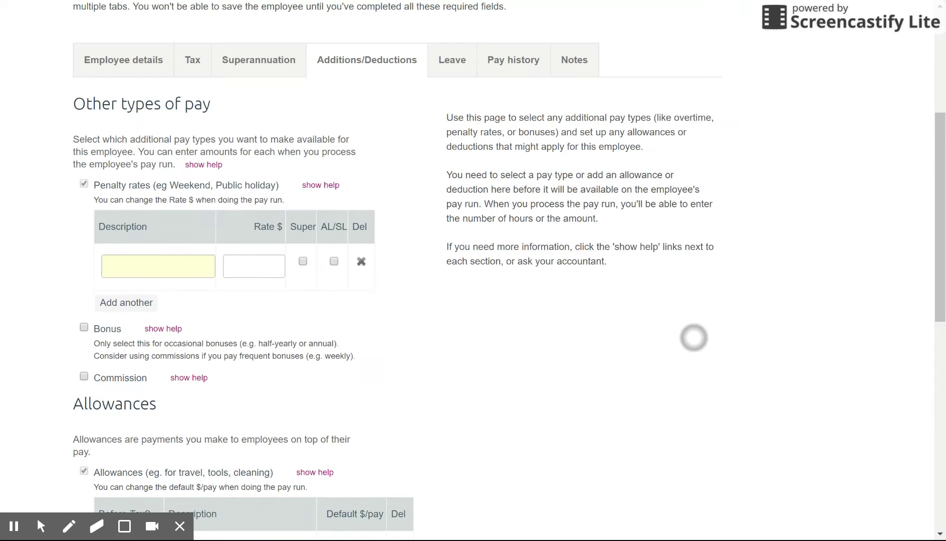
scroll(684, 393, down, 1)
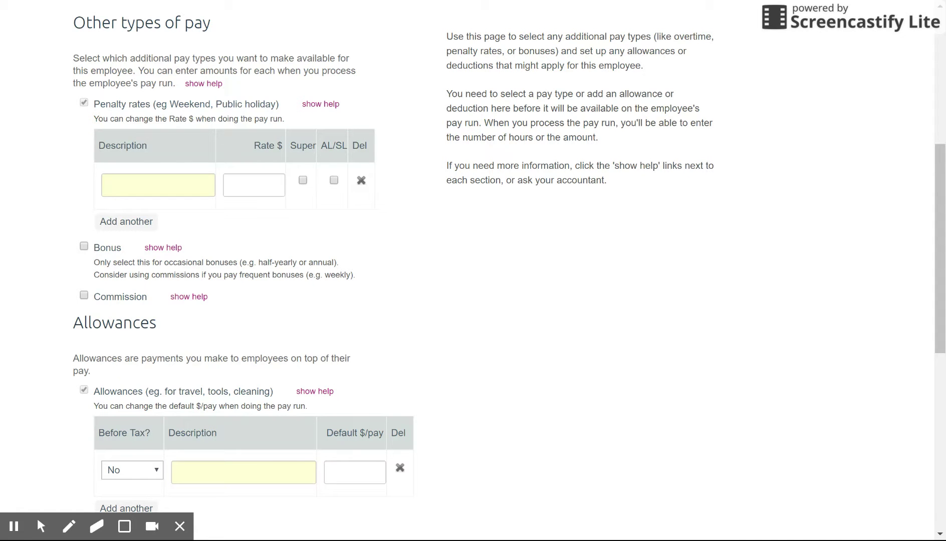
scroll(552, 269, down, 6)
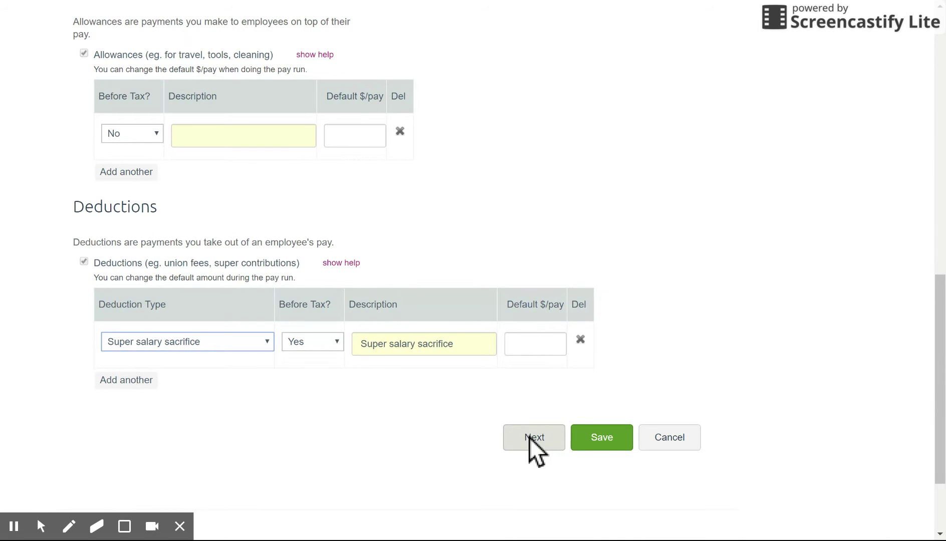
- Enter opening balances of 50 hrs annual and 20 hrs personal leave, then advance to Notes
click(532, 437)
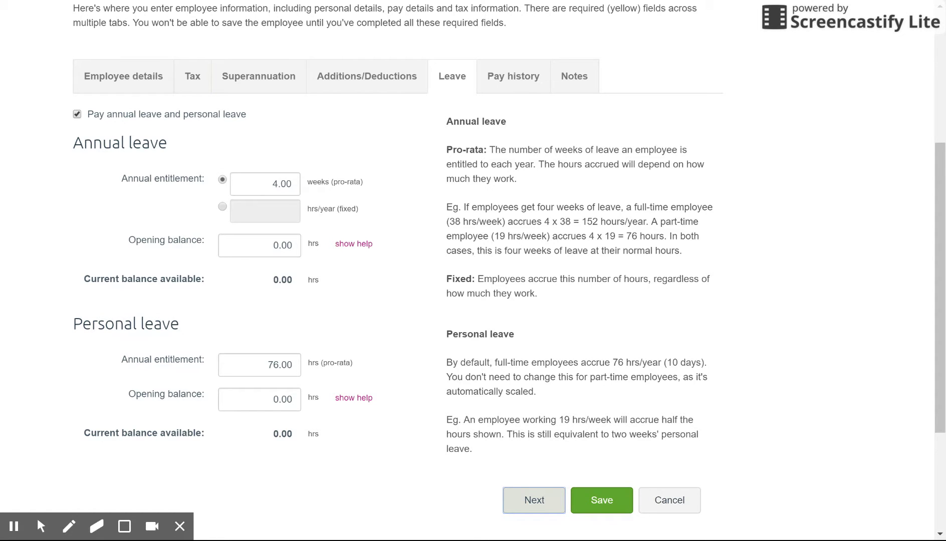
click(253, 255)
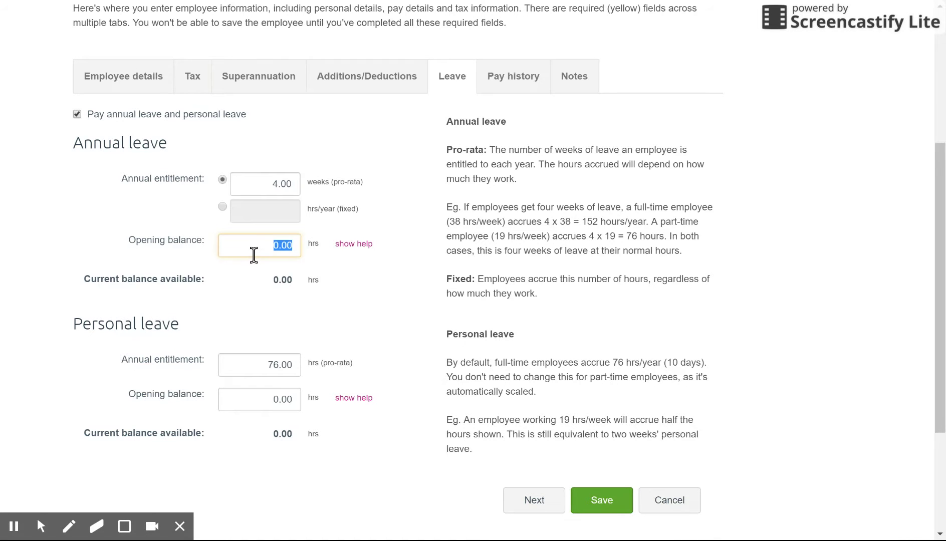
key(BackSpace)
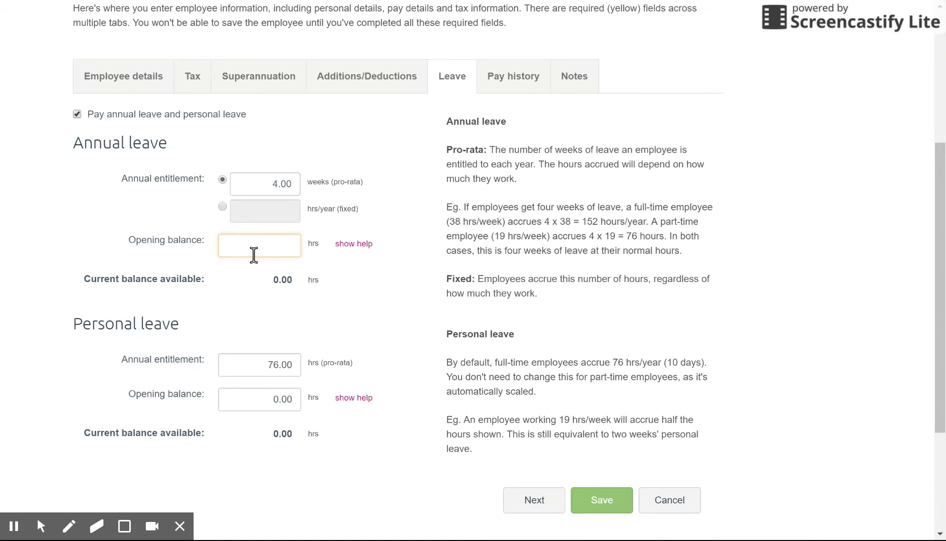
text(50)
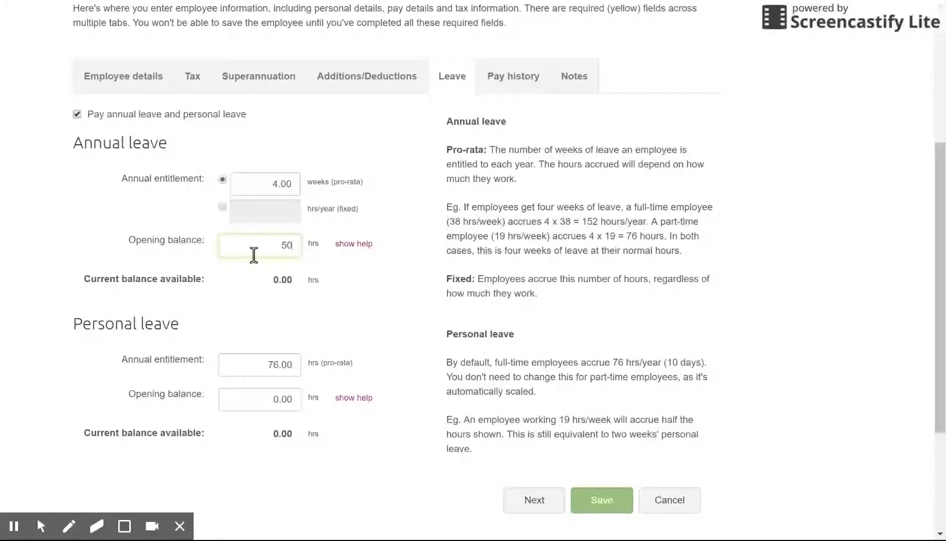
click(394, 385)
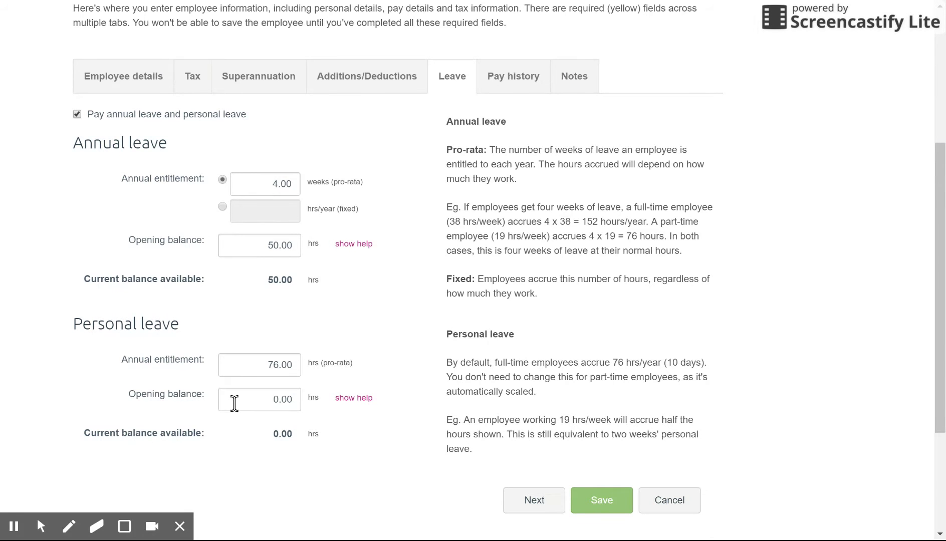
drag(292, 399, 272, 399)
text(20)
key(Tab)
click(532, 500)
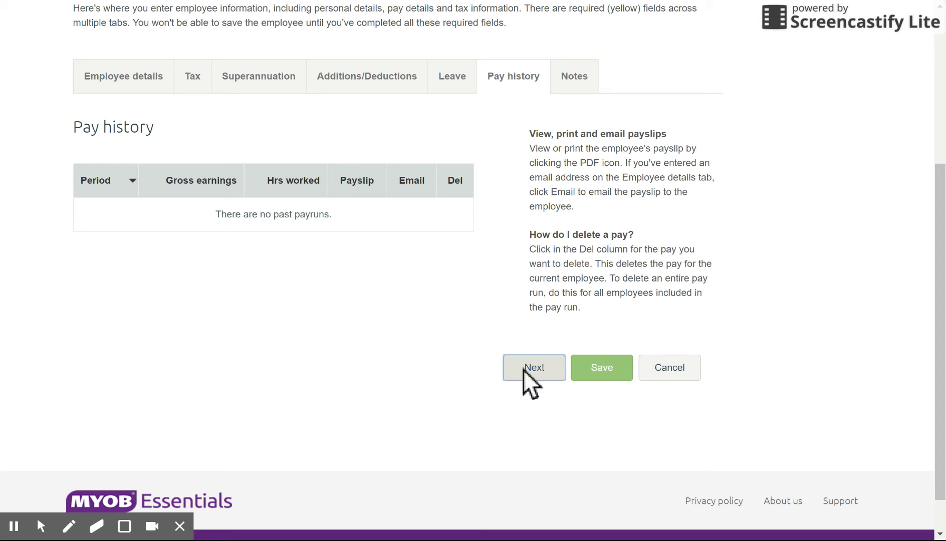
click(511, 369)
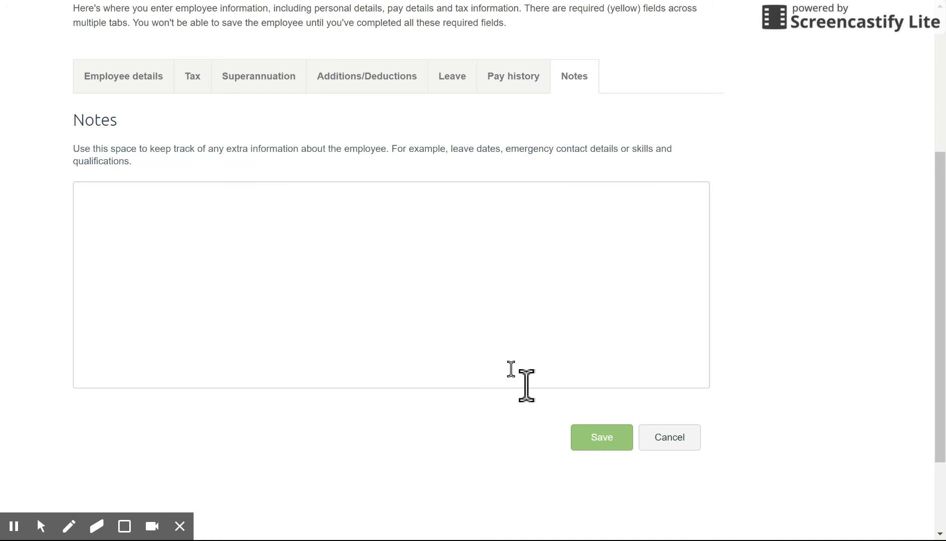
- Place the cursor in the Notes text box; a system error message appears
click(495, 246)
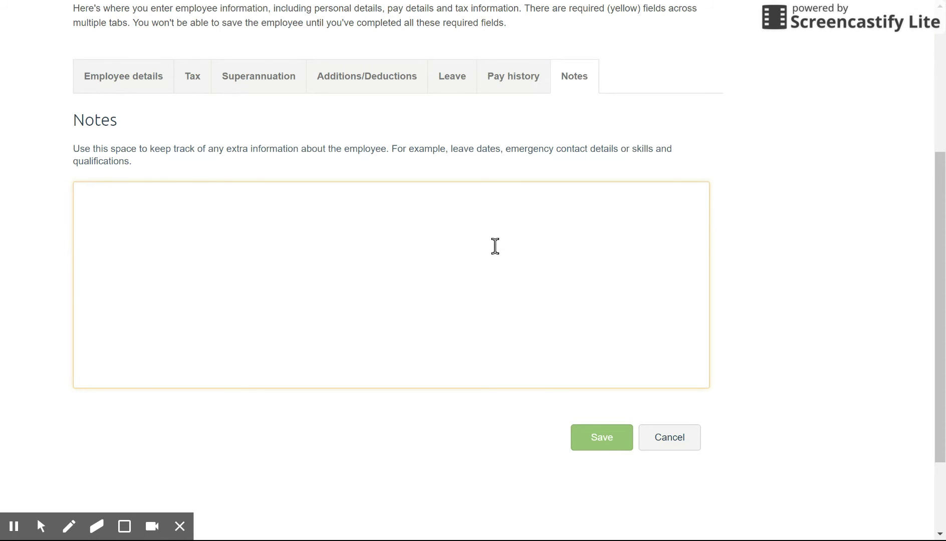
scroll(805, 205, up, 1)
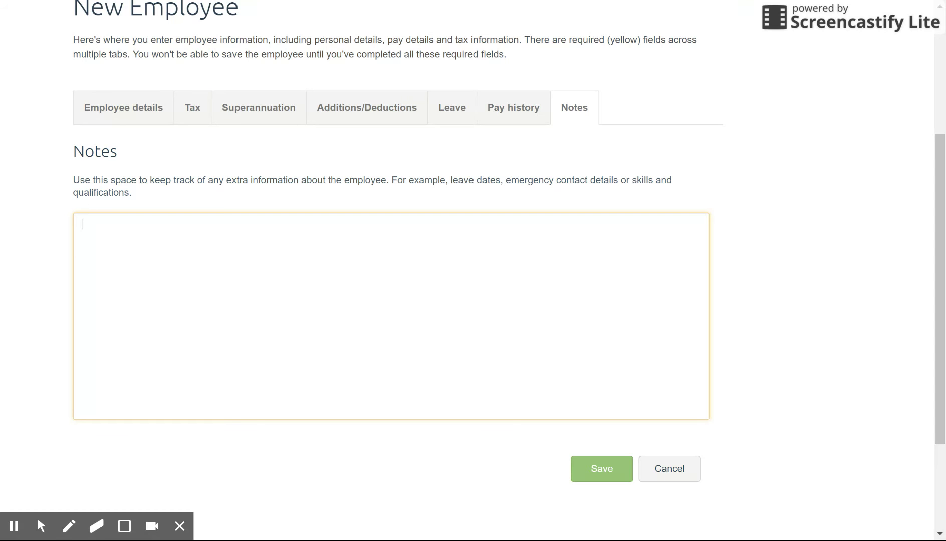
scroll(769, 260, up, 4)
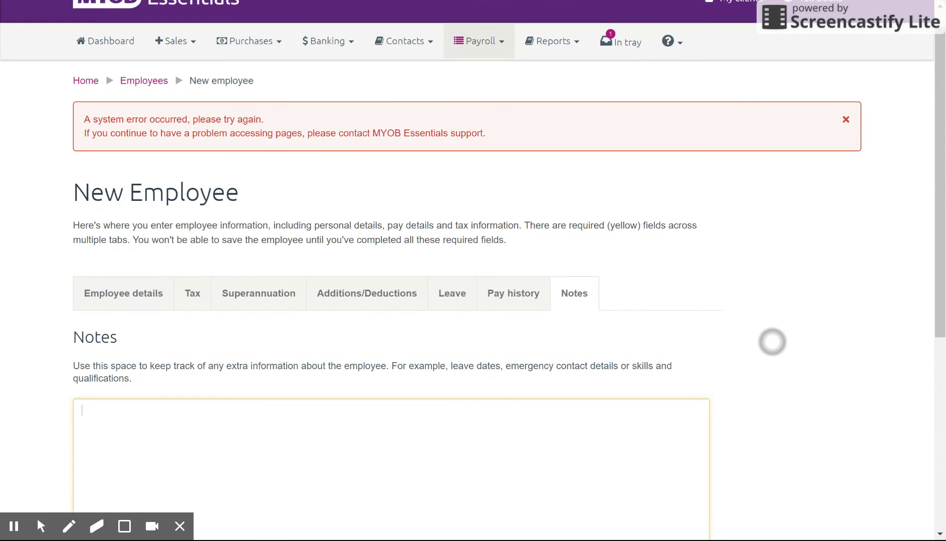
scroll(766, 300, down, 2)
scroll(764, 291, down, 2)
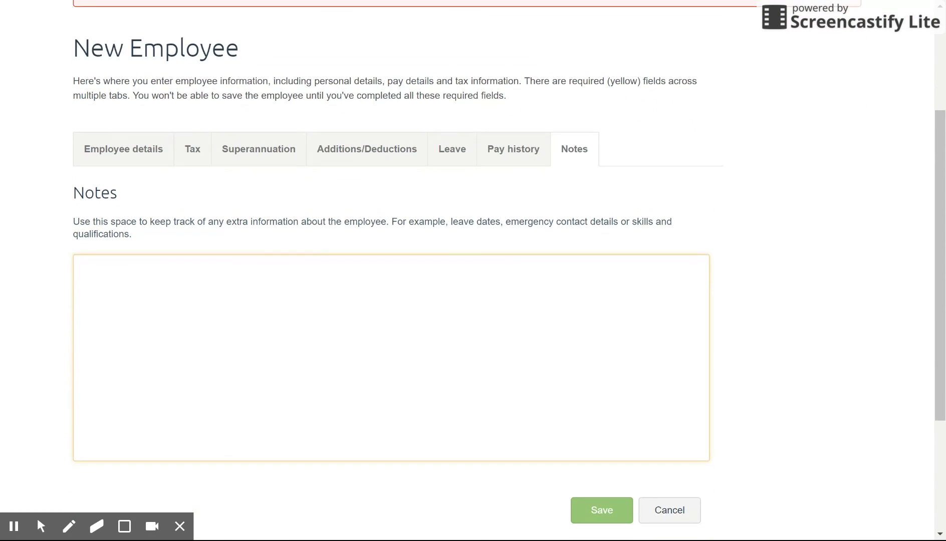